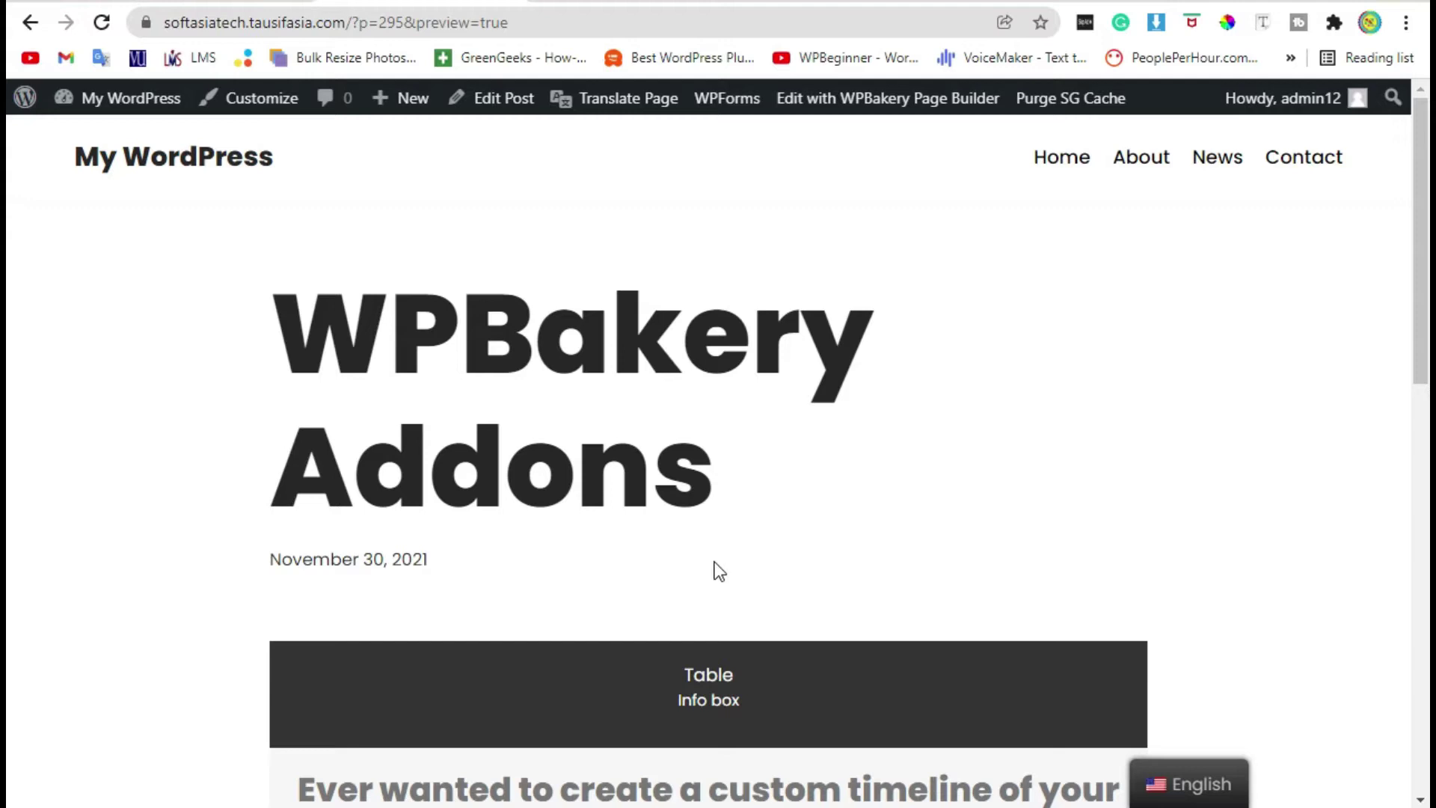
# Leave the WPBakery Addons post preview and go to the WordPress admin Dashboard via My WordPress.
pyautogui.scroll(-2, 720, 565)
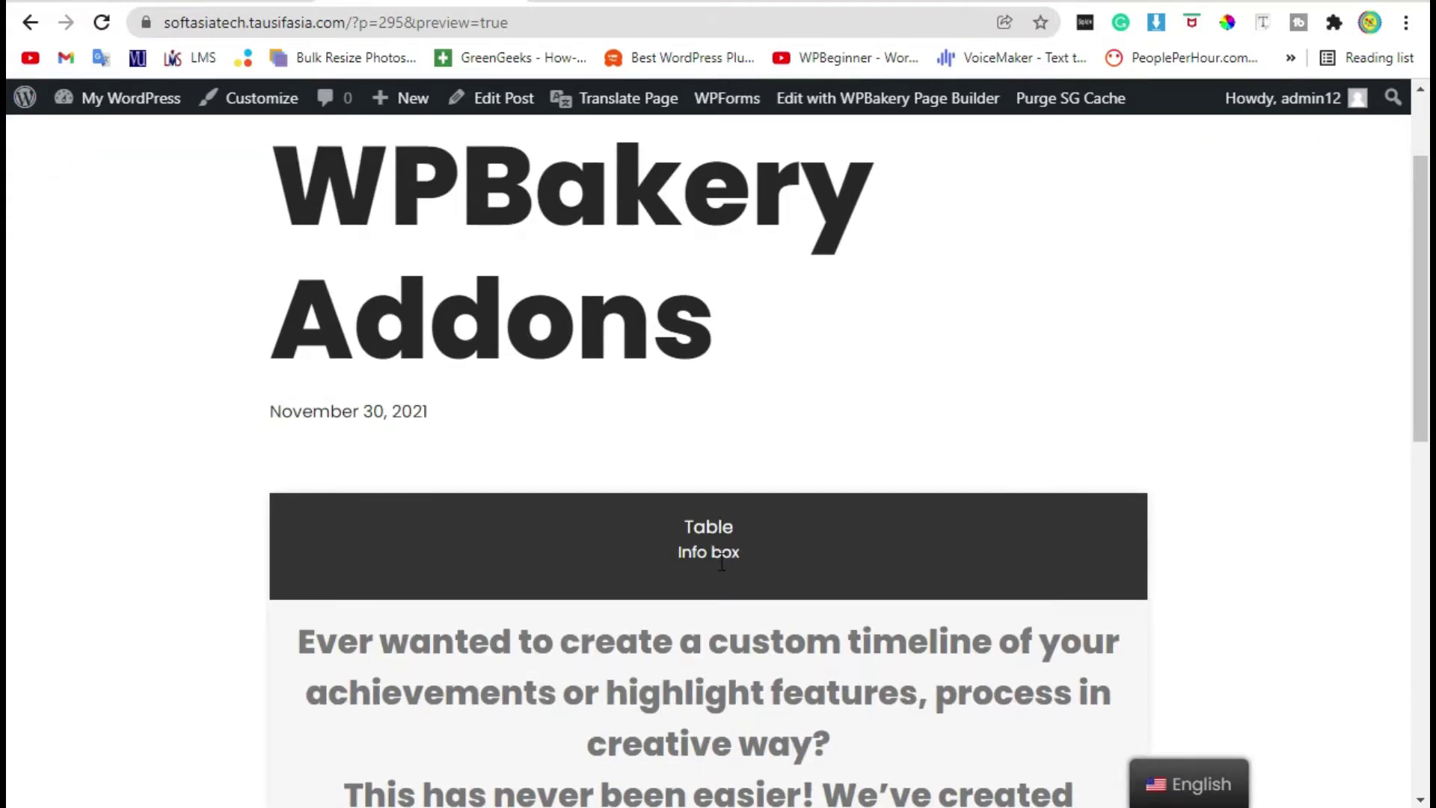
pyautogui.scroll(-2, 721, 562)
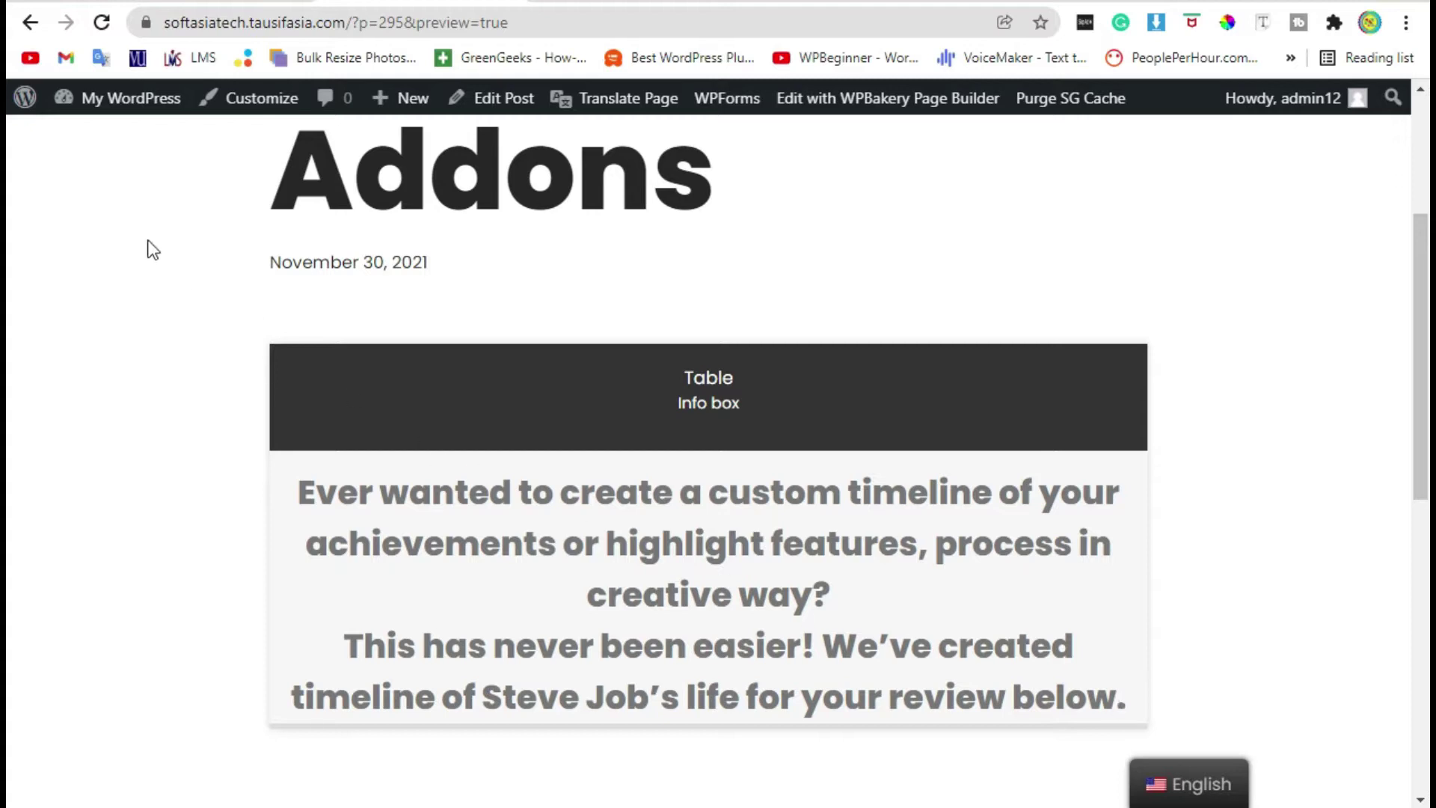
pyautogui.moveTo(138, 109)
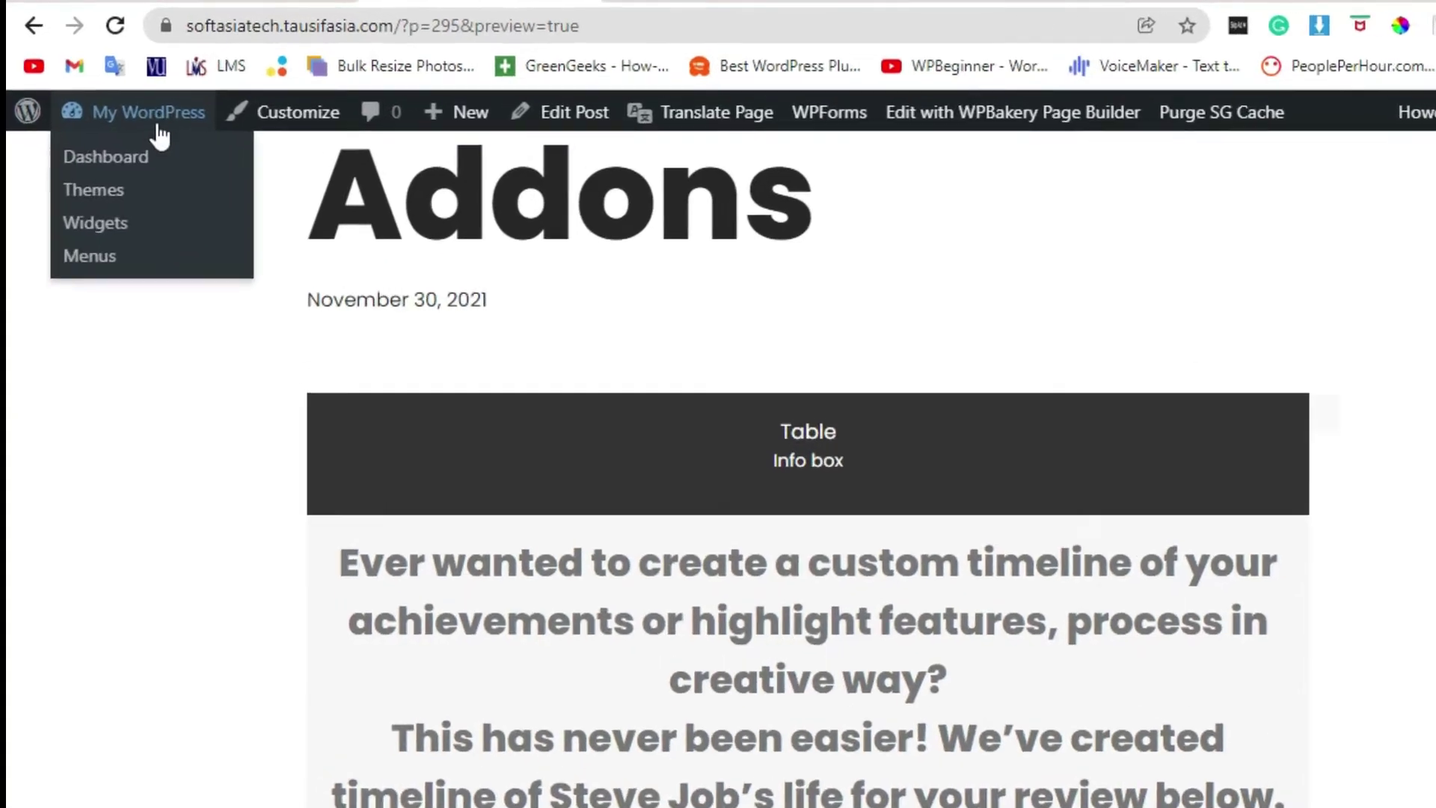
pyautogui.click(148, 155)
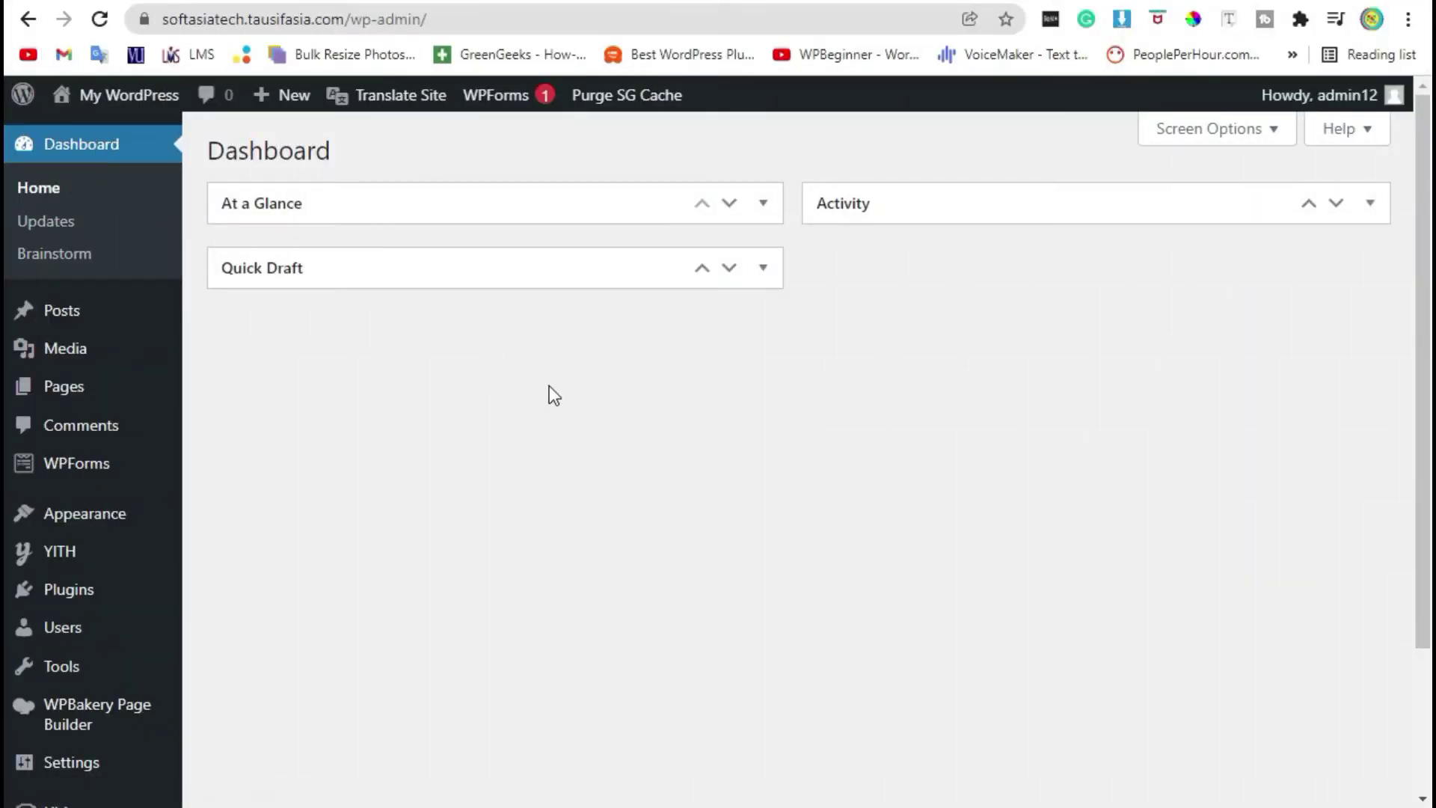
# Go to Plugins > Add New and bring up the Upload Plugin form.
pyautogui.scroll(-2, 448, 404)
pyautogui.moveTo(66, 479)
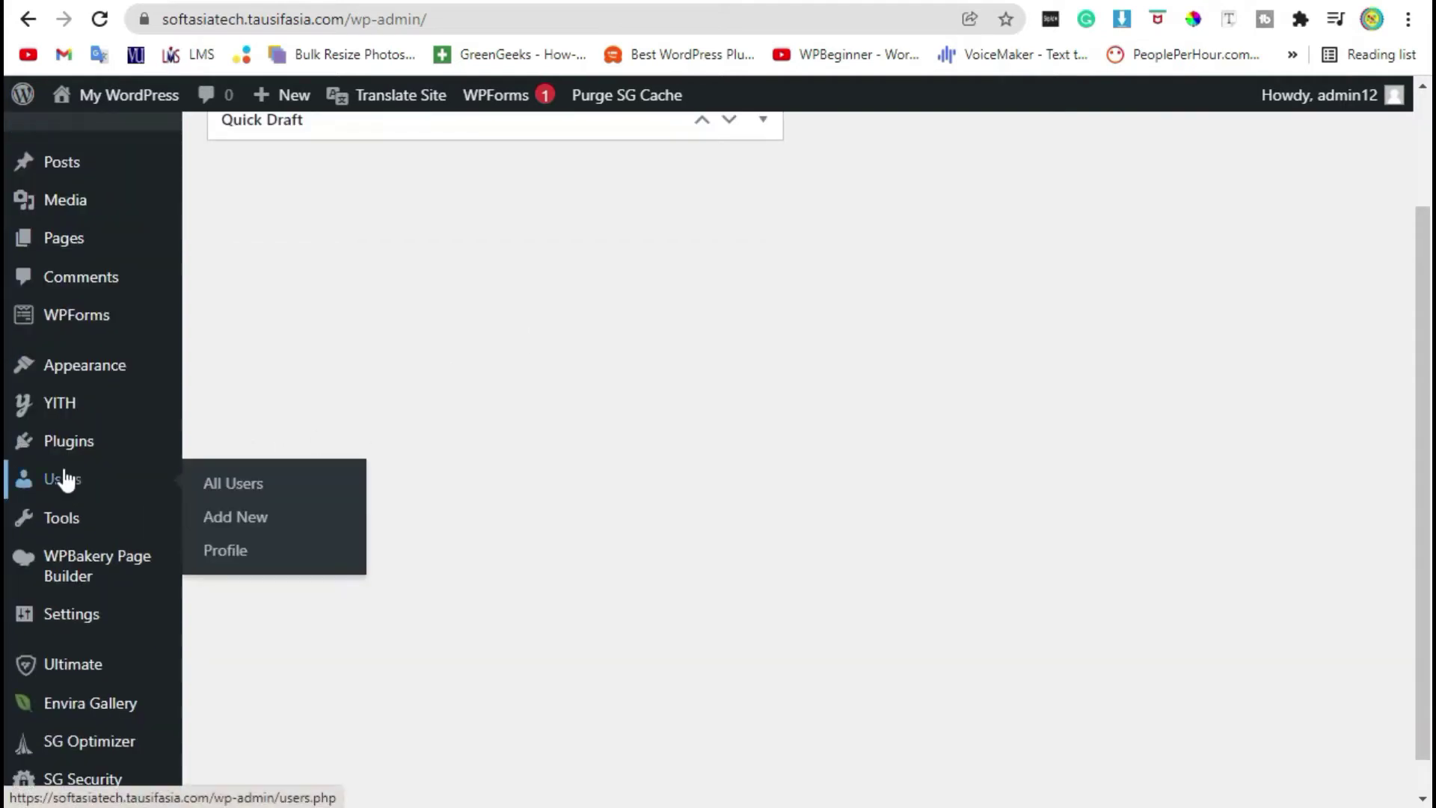
pyautogui.moveTo(64, 443)
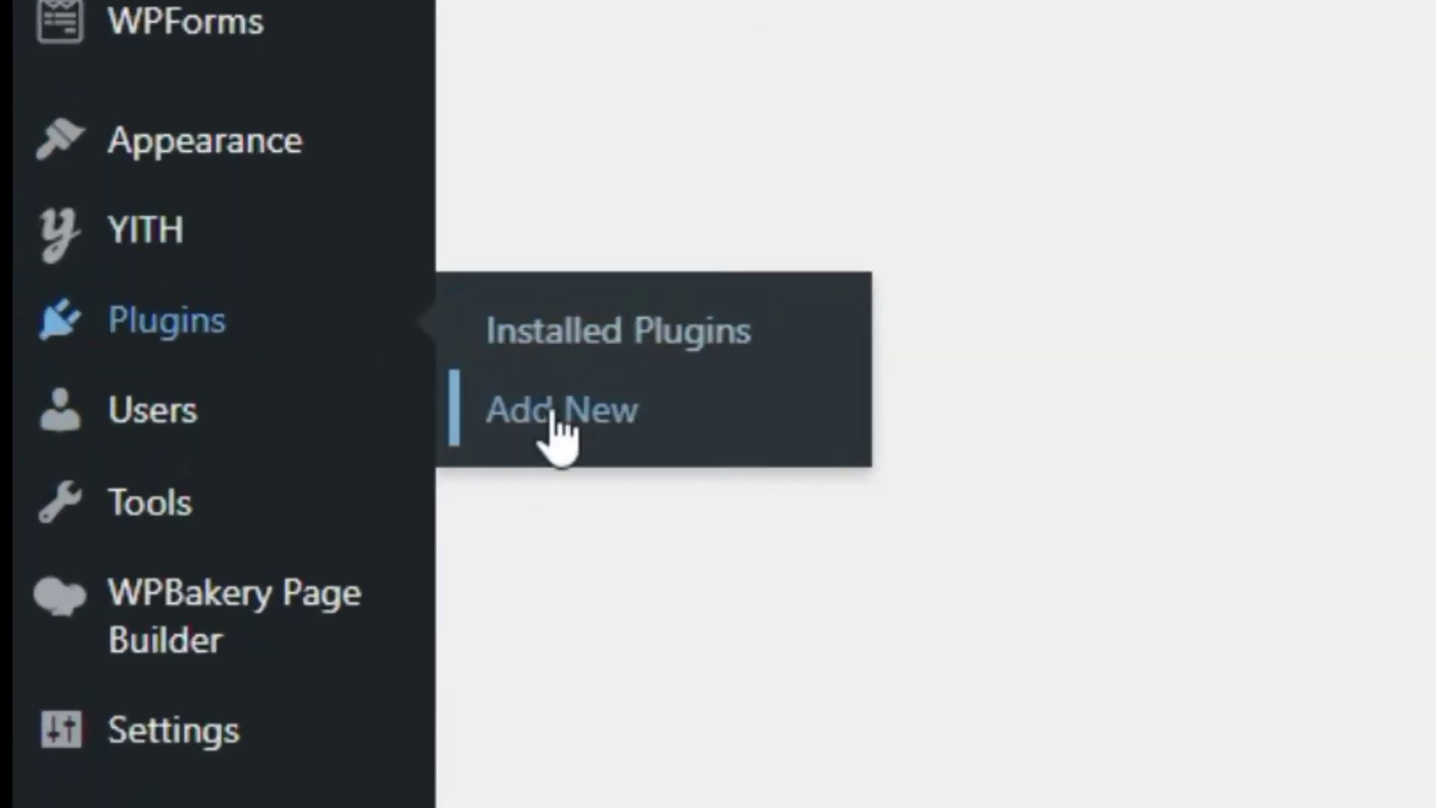
pyautogui.click(554, 416)
pyautogui.moveTo(368, 703)
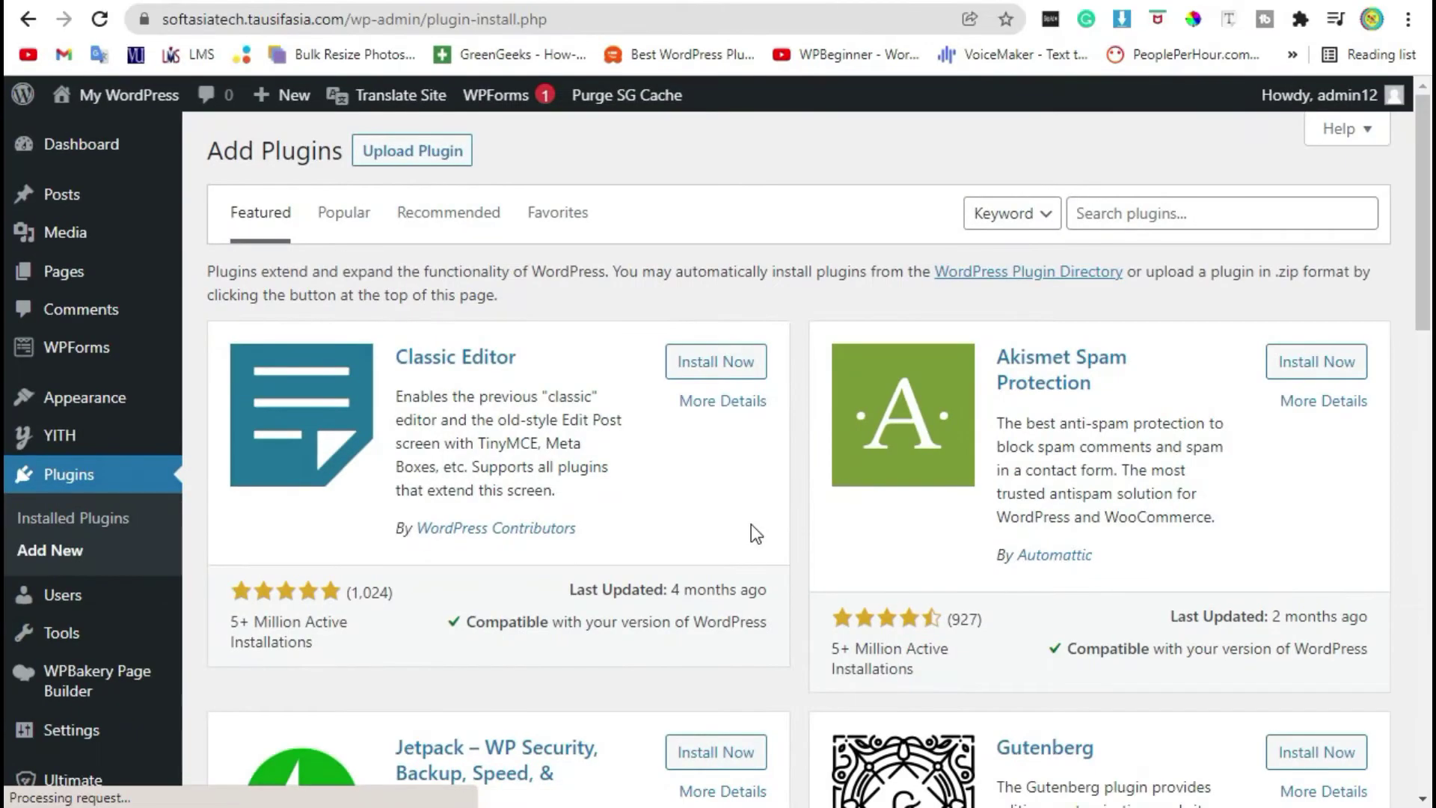
pyautogui.click(386, 153)
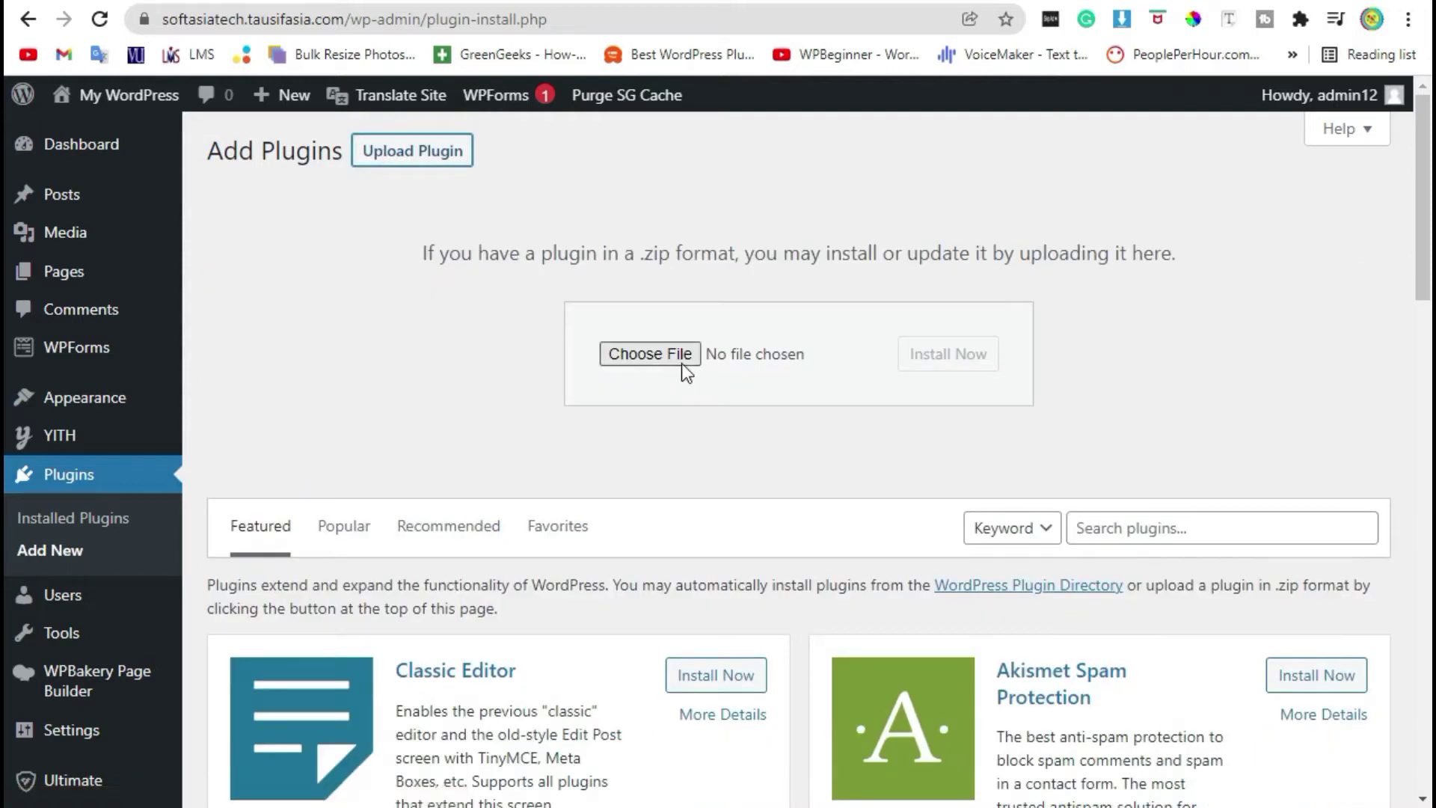
# Select Ultimate_VC_Addons.zip from the Desktop and install it.
pyautogui.click(679, 357)
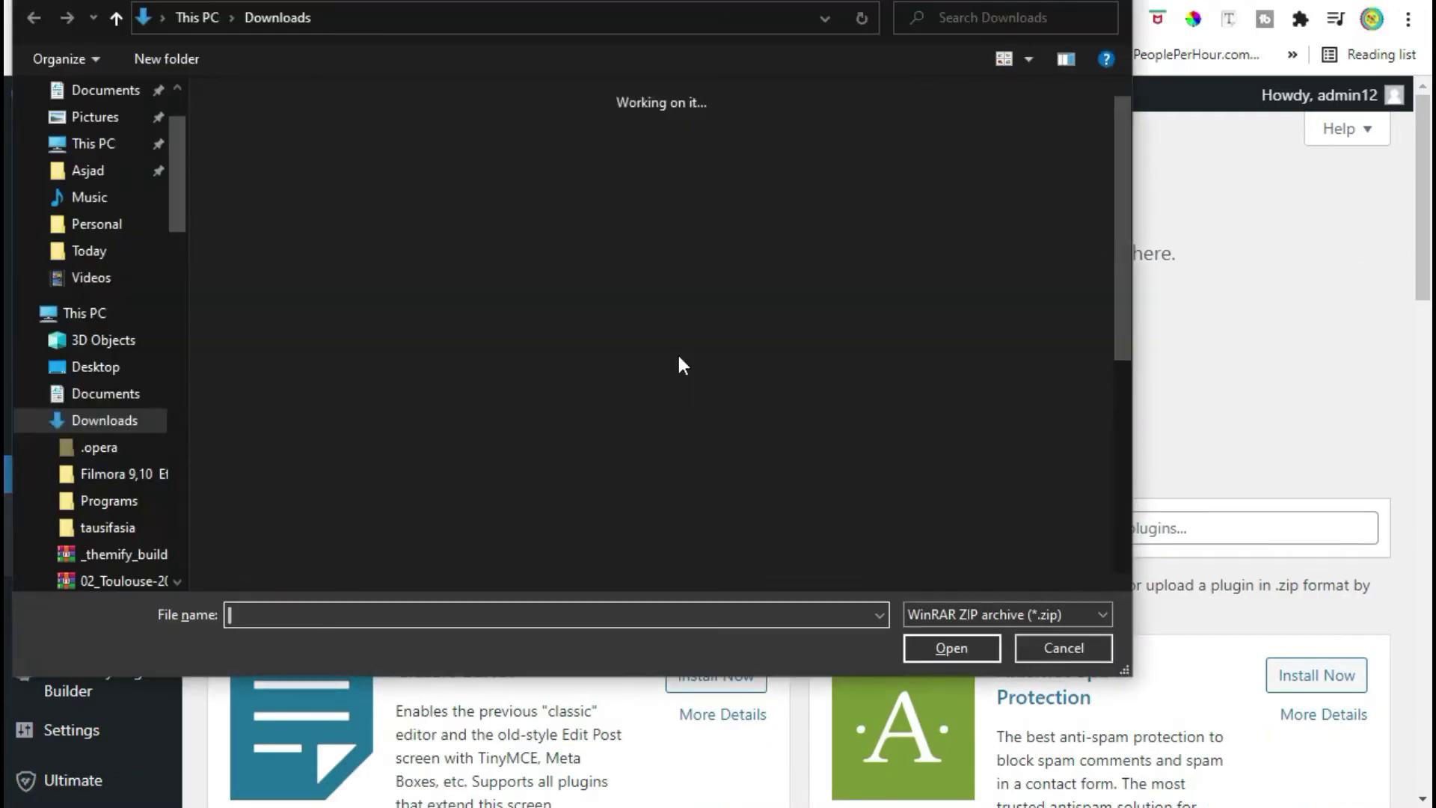
pyautogui.click(125, 367)
pyautogui.doubleClick(407, 178)
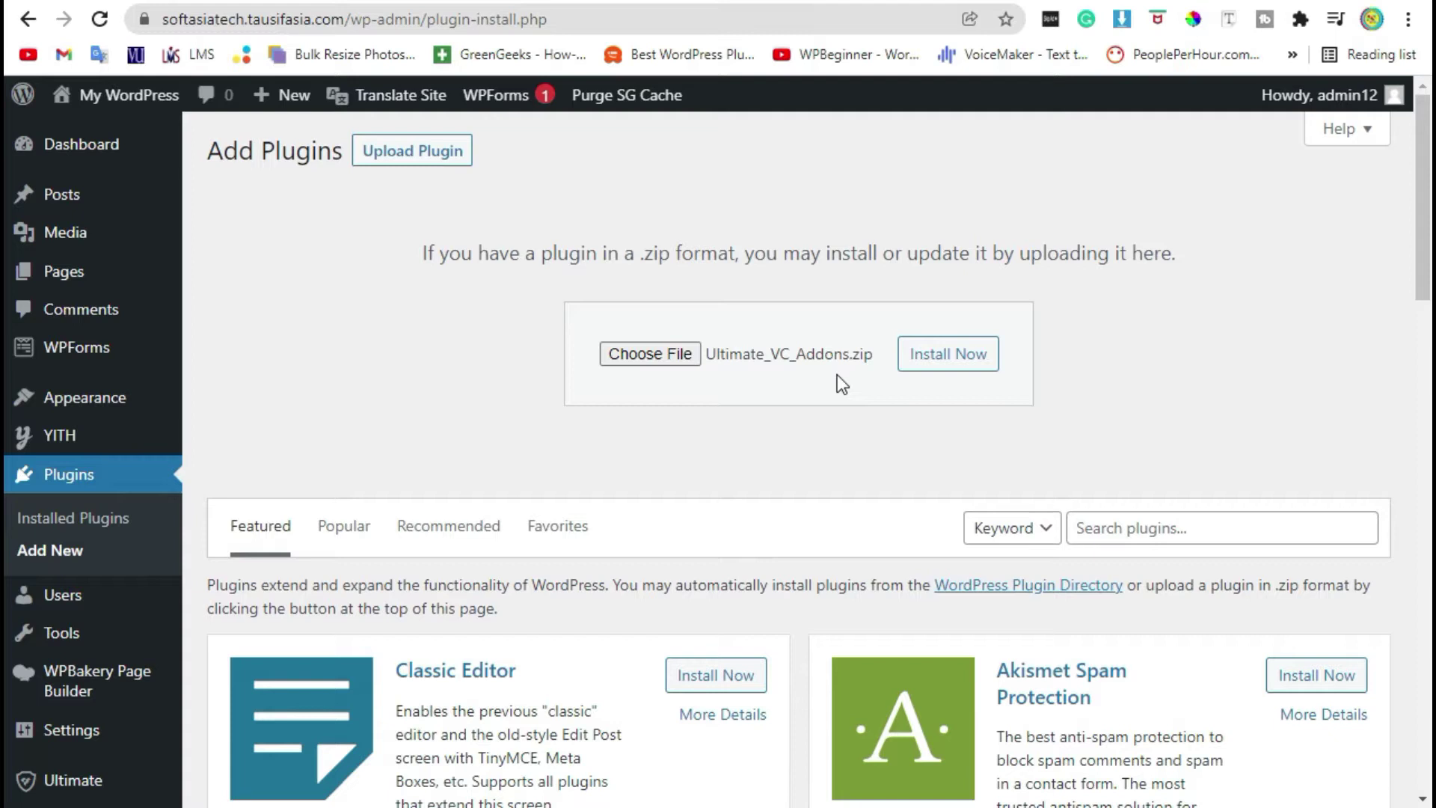
pyautogui.click(947, 361)
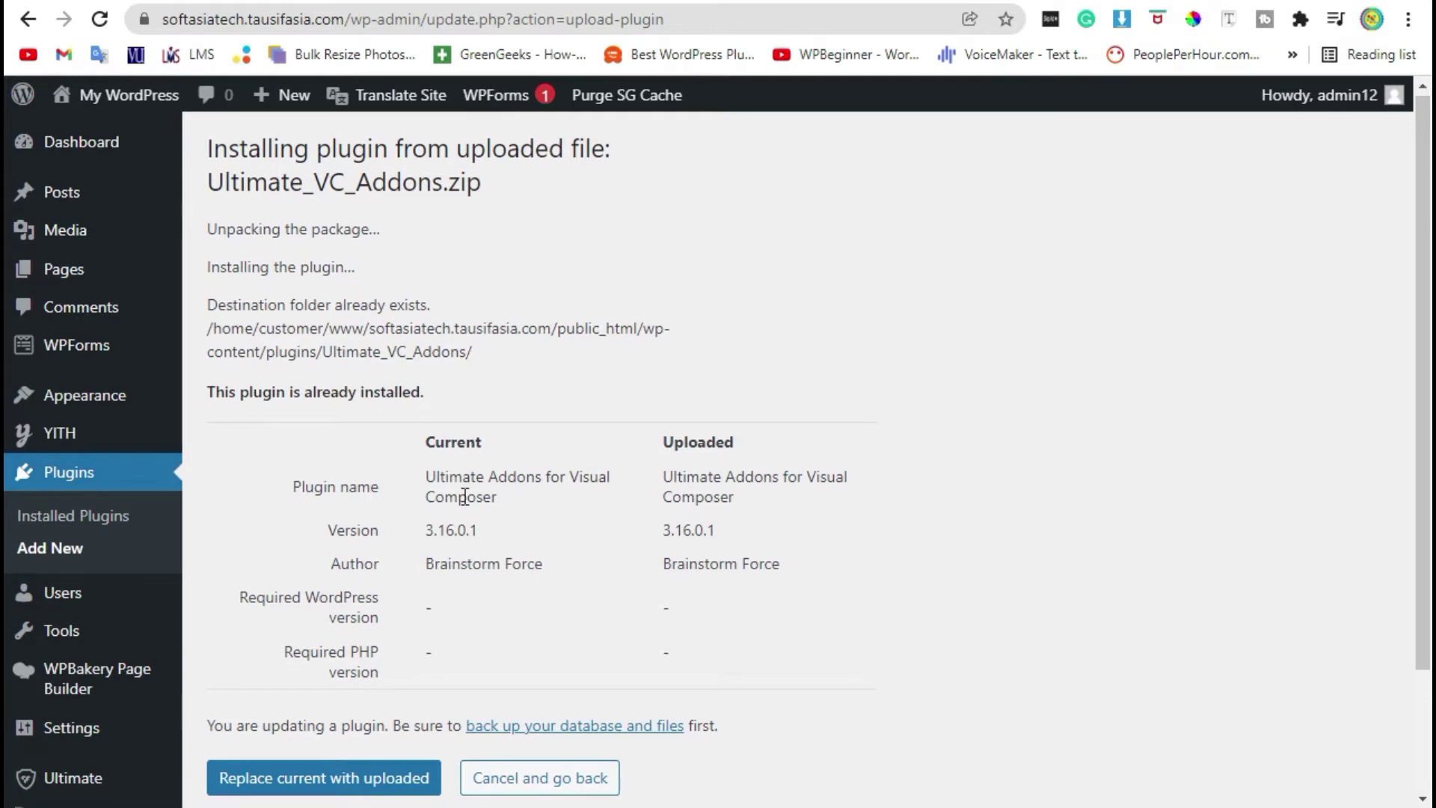
# Replace the installed Ultimate_VC_Addons plugin with the uploaded 3.16.0.1 copy, then return to the Dashboard.
pyautogui.scroll(-2, 523, 718)
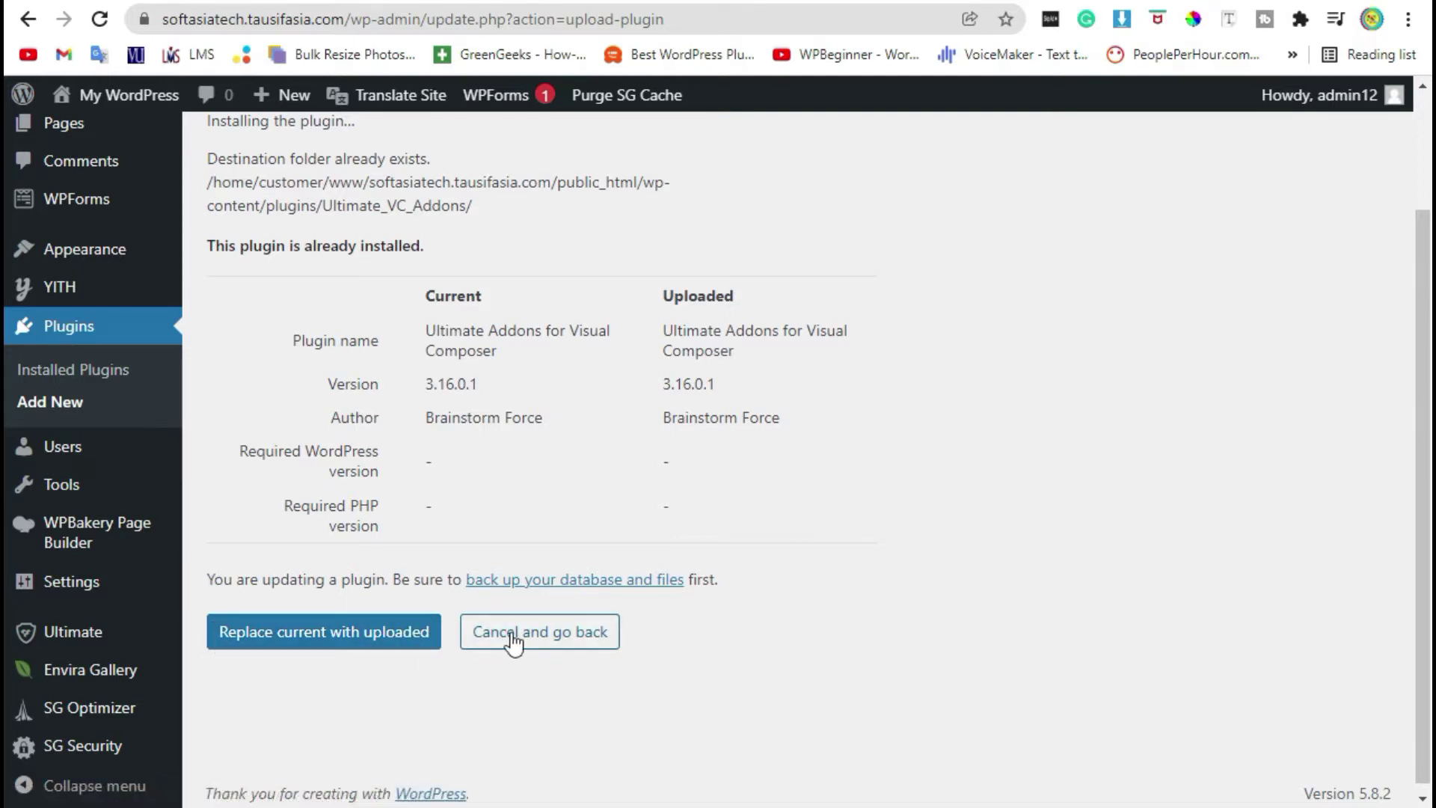
pyautogui.click(286, 647)
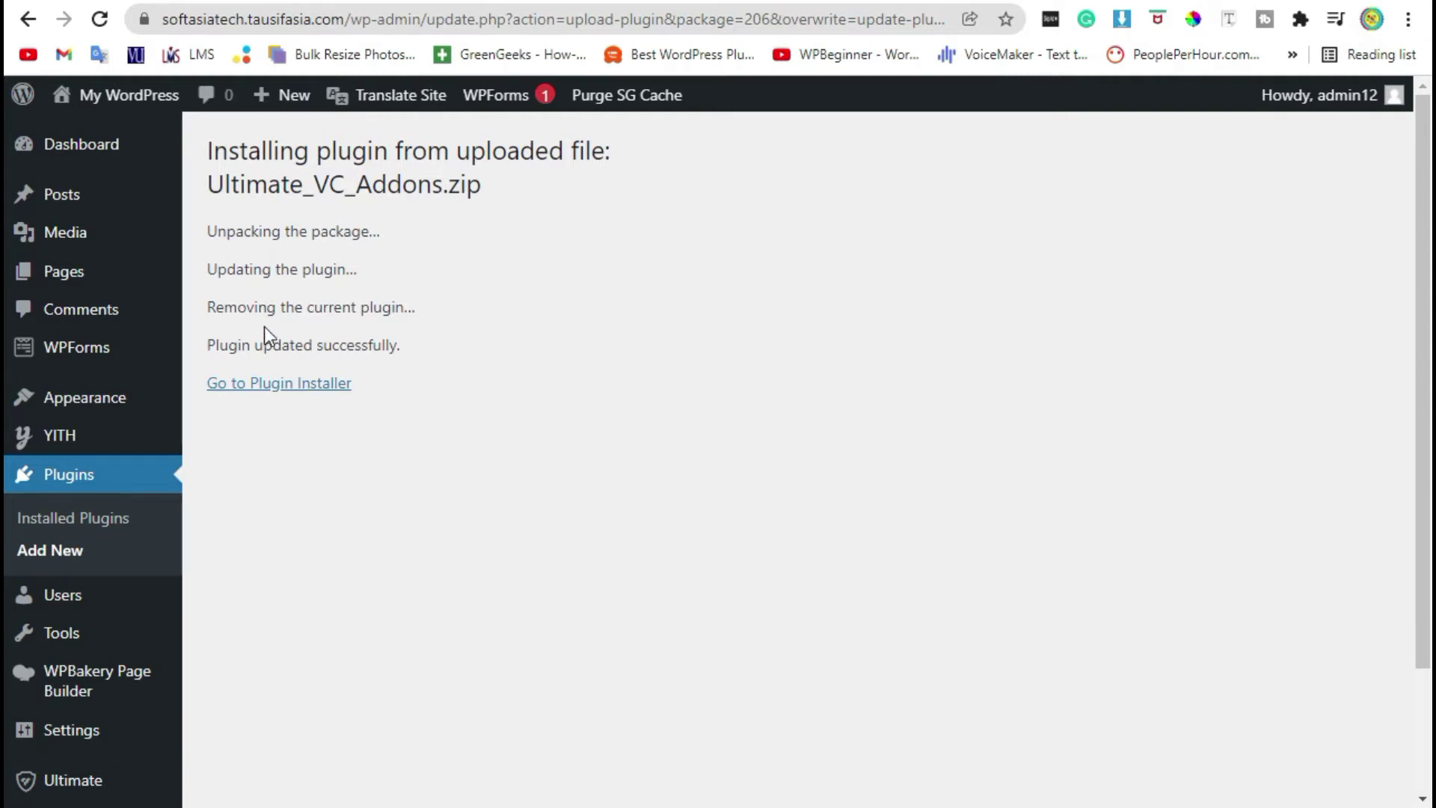
pyautogui.moveTo(219, 345); pyautogui.dragTo(394, 344)
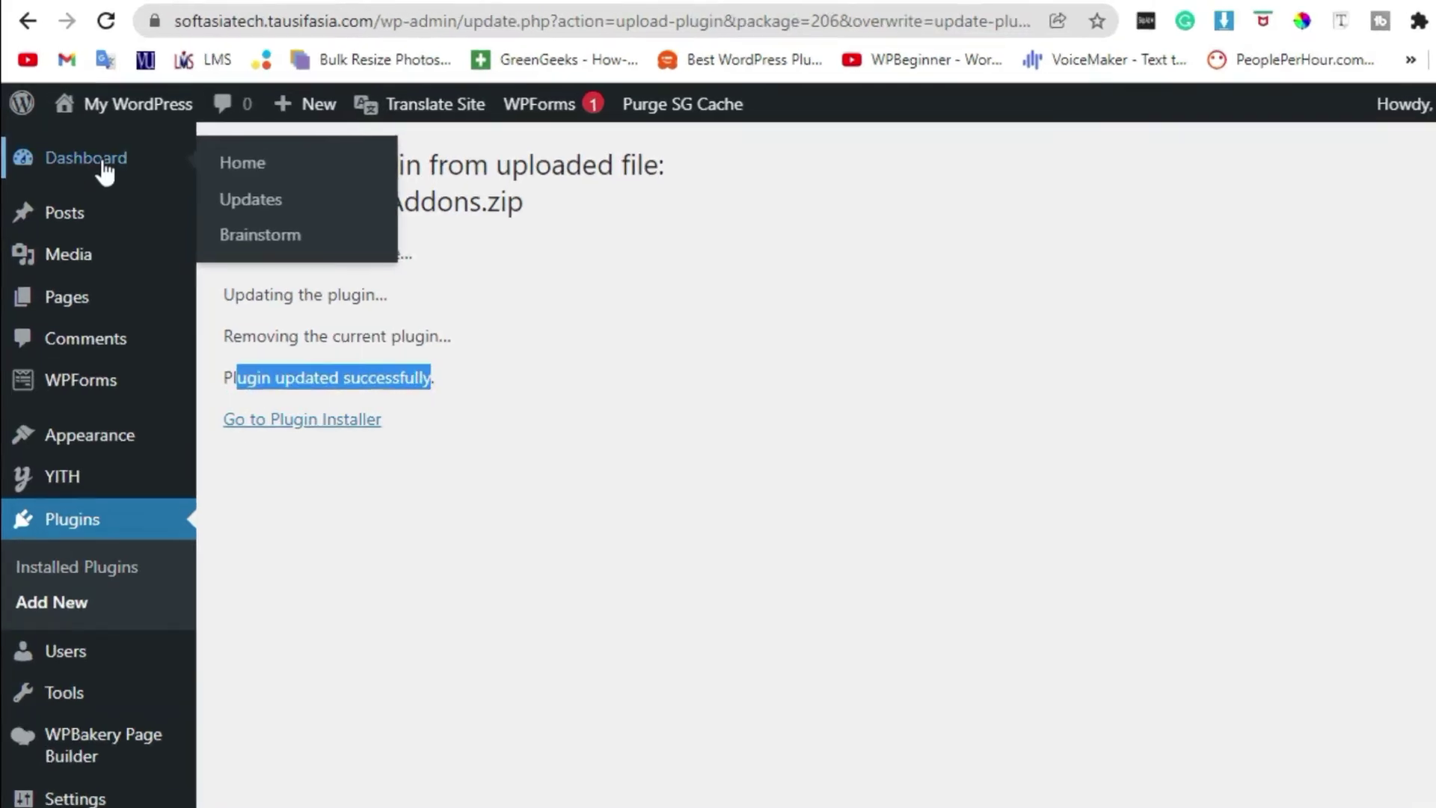
pyautogui.click(103, 166)
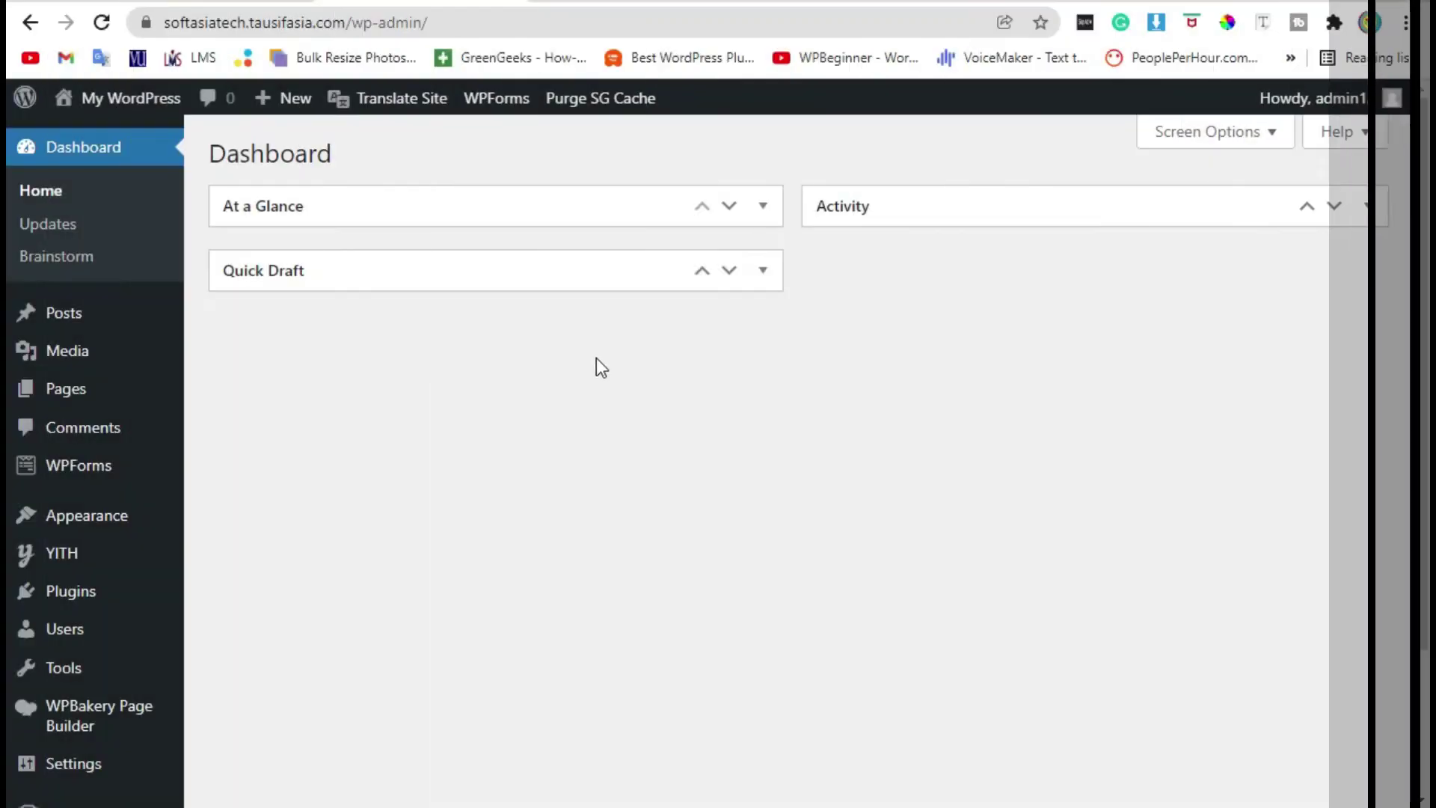
# Create a new page titled 'Addons' and switch it to the WPBakery Backend Editor.
pyautogui.moveTo(19, 385)
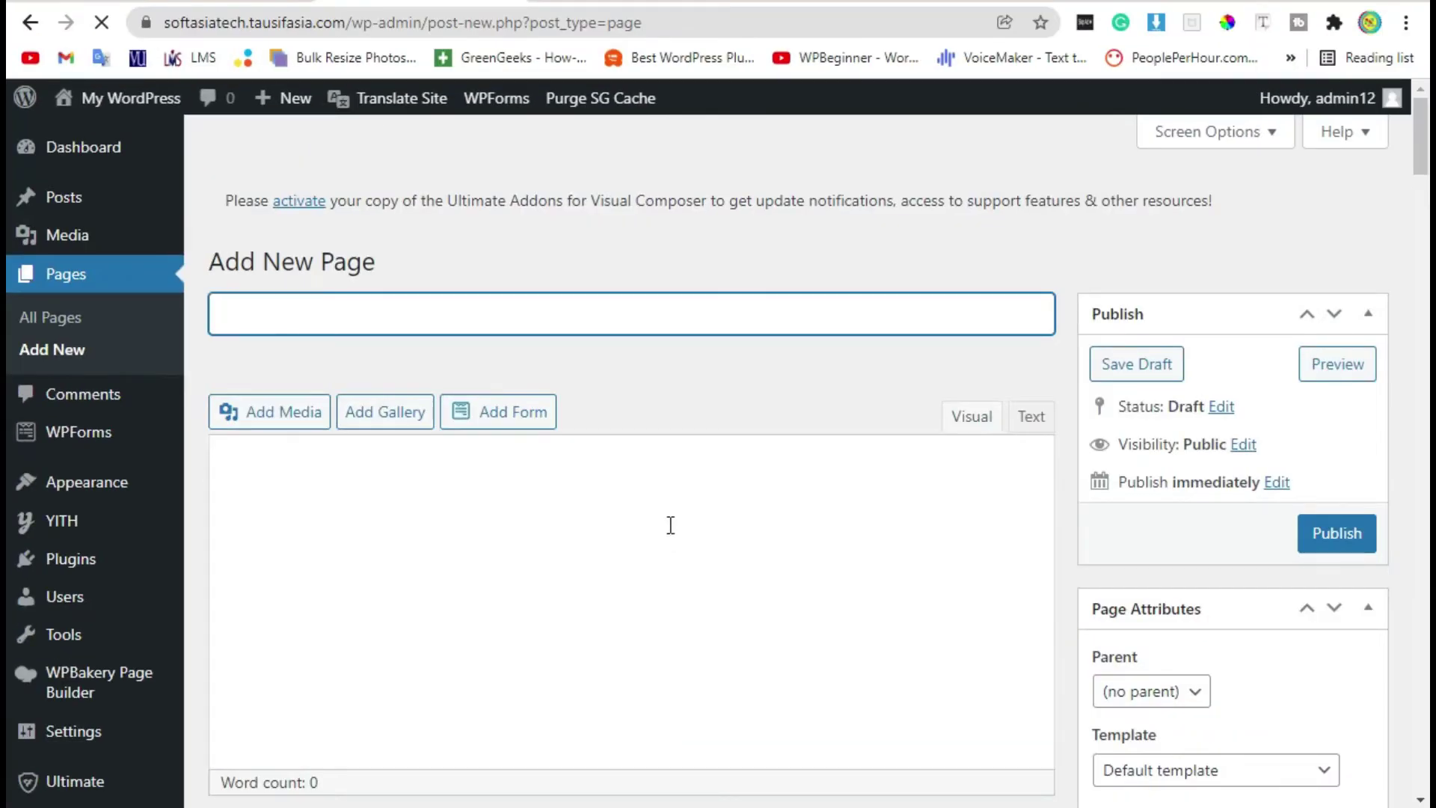
pyautogui.write('Addons')
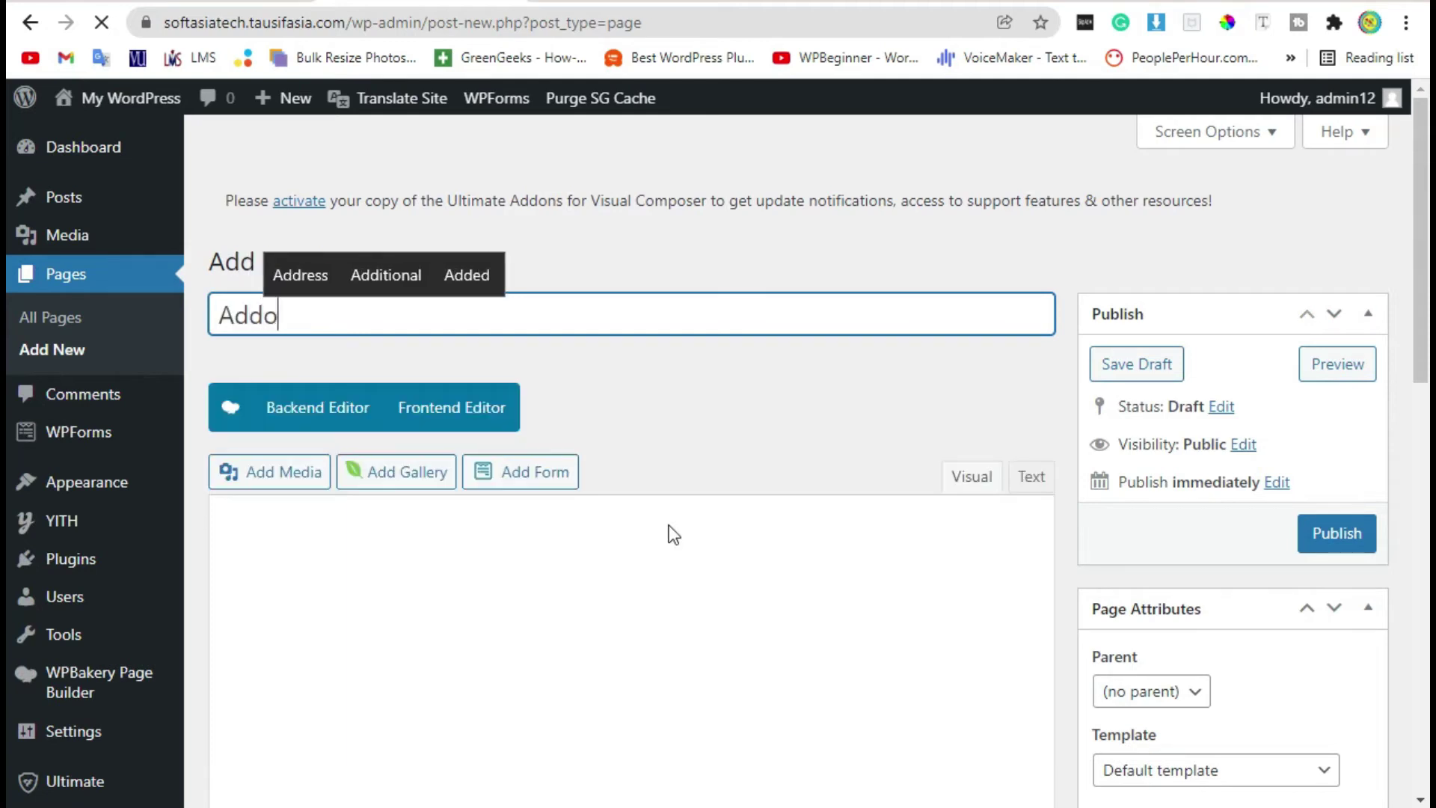
pyautogui.click(299, 402)
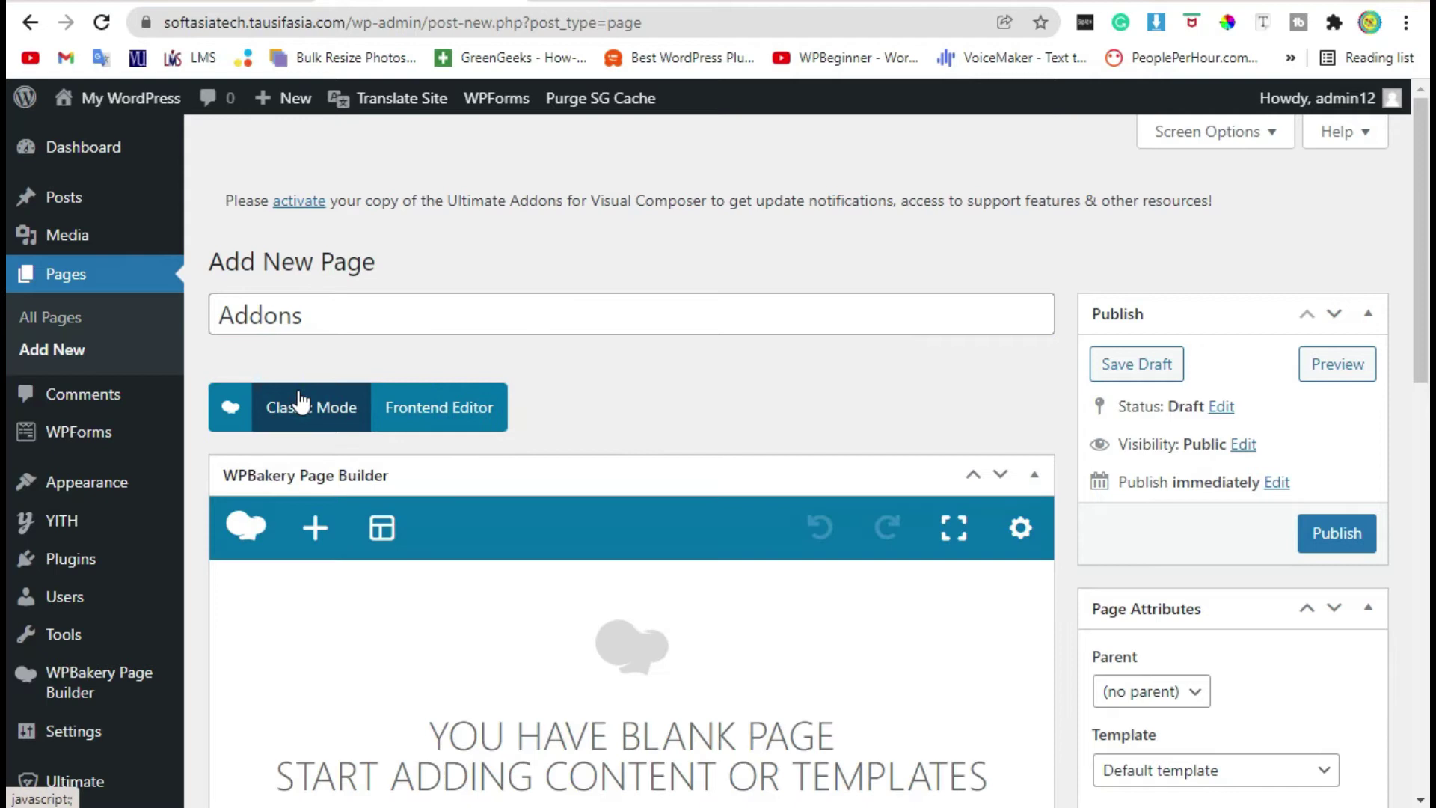
pyautogui.scroll(-2, 864, 494)
pyautogui.scroll(-3, 867, 497)
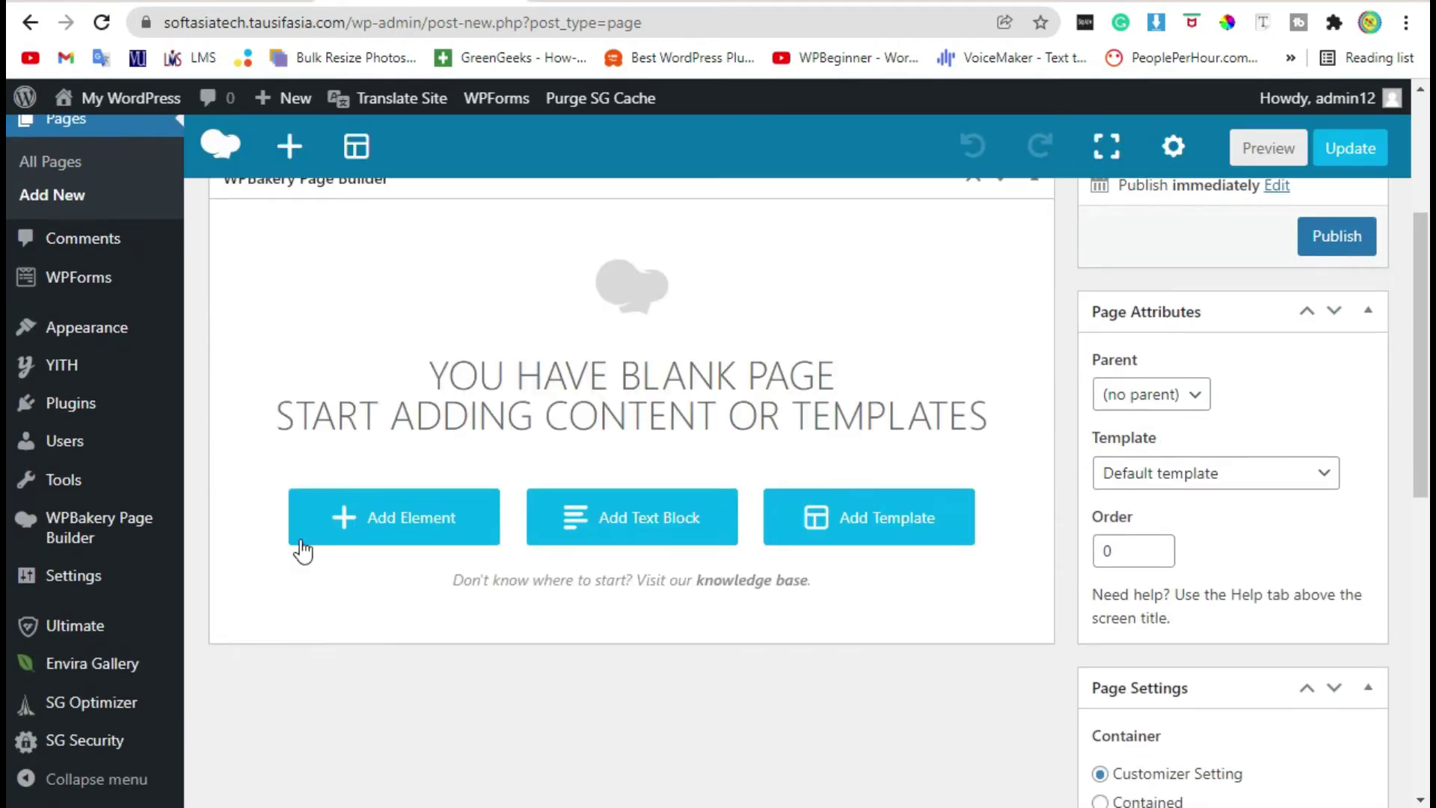
# Add an Ultimate VC Addons Info Tables element to the Addons page.
pyautogui.click(385, 527)
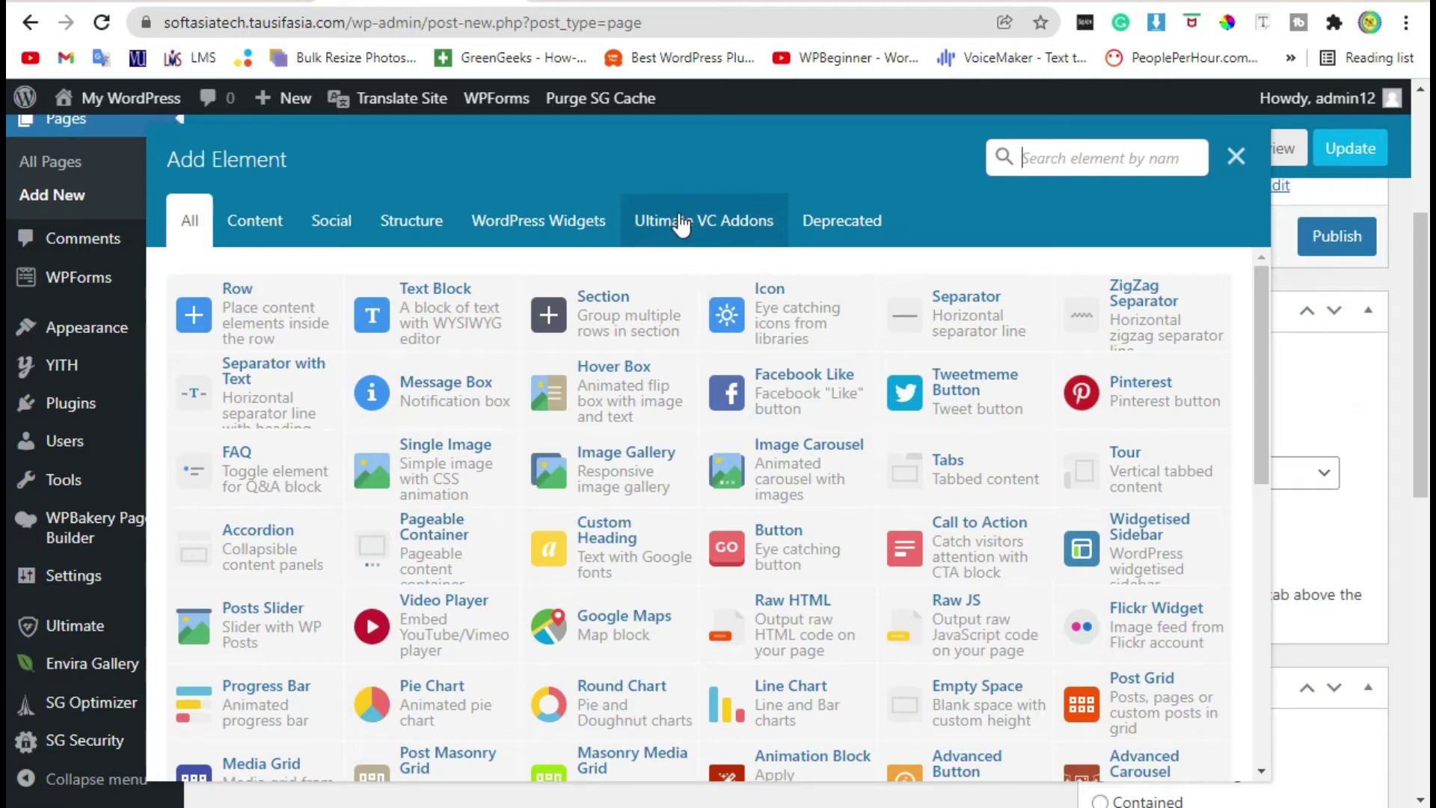
pyautogui.click(680, 223)
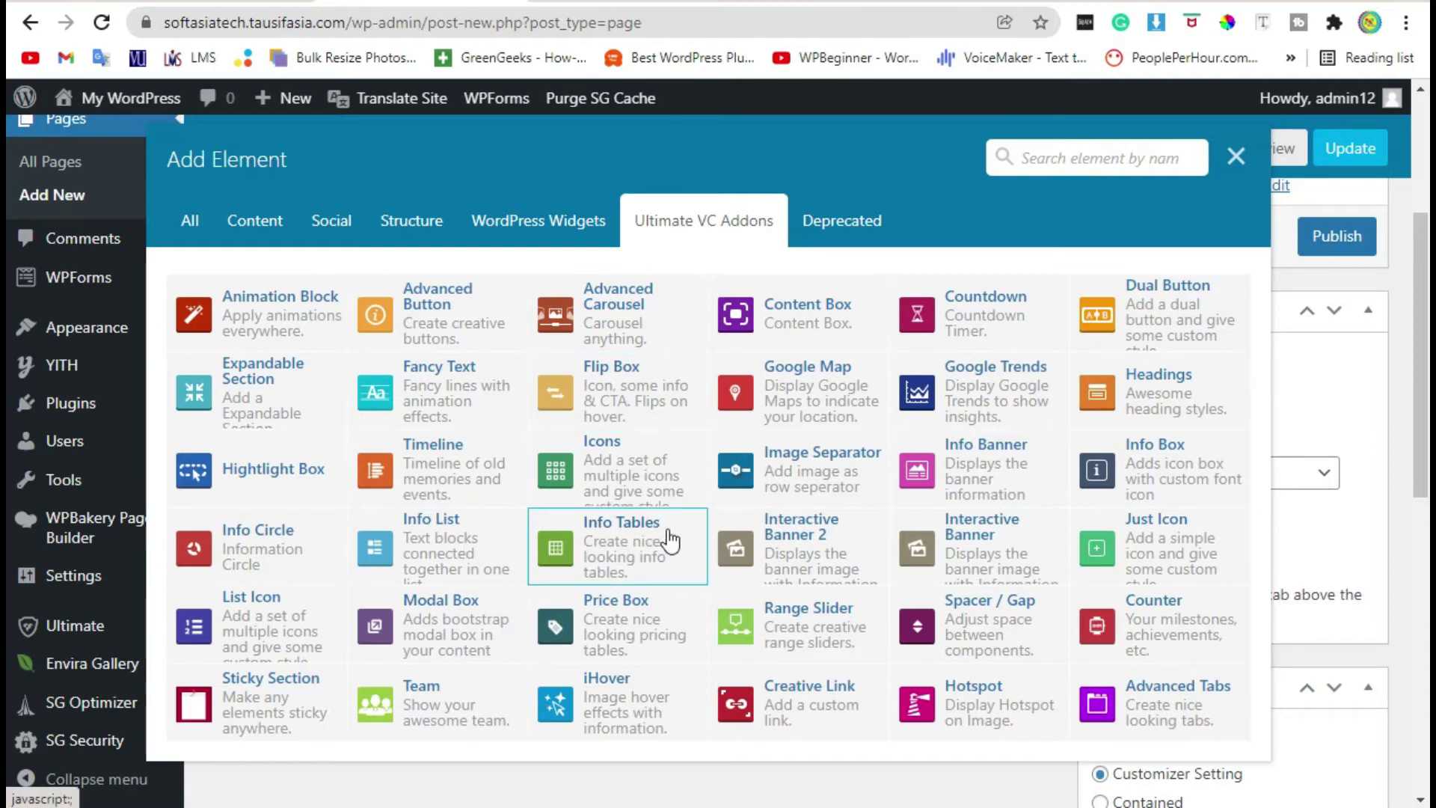
pyautogui.click(611, 559)
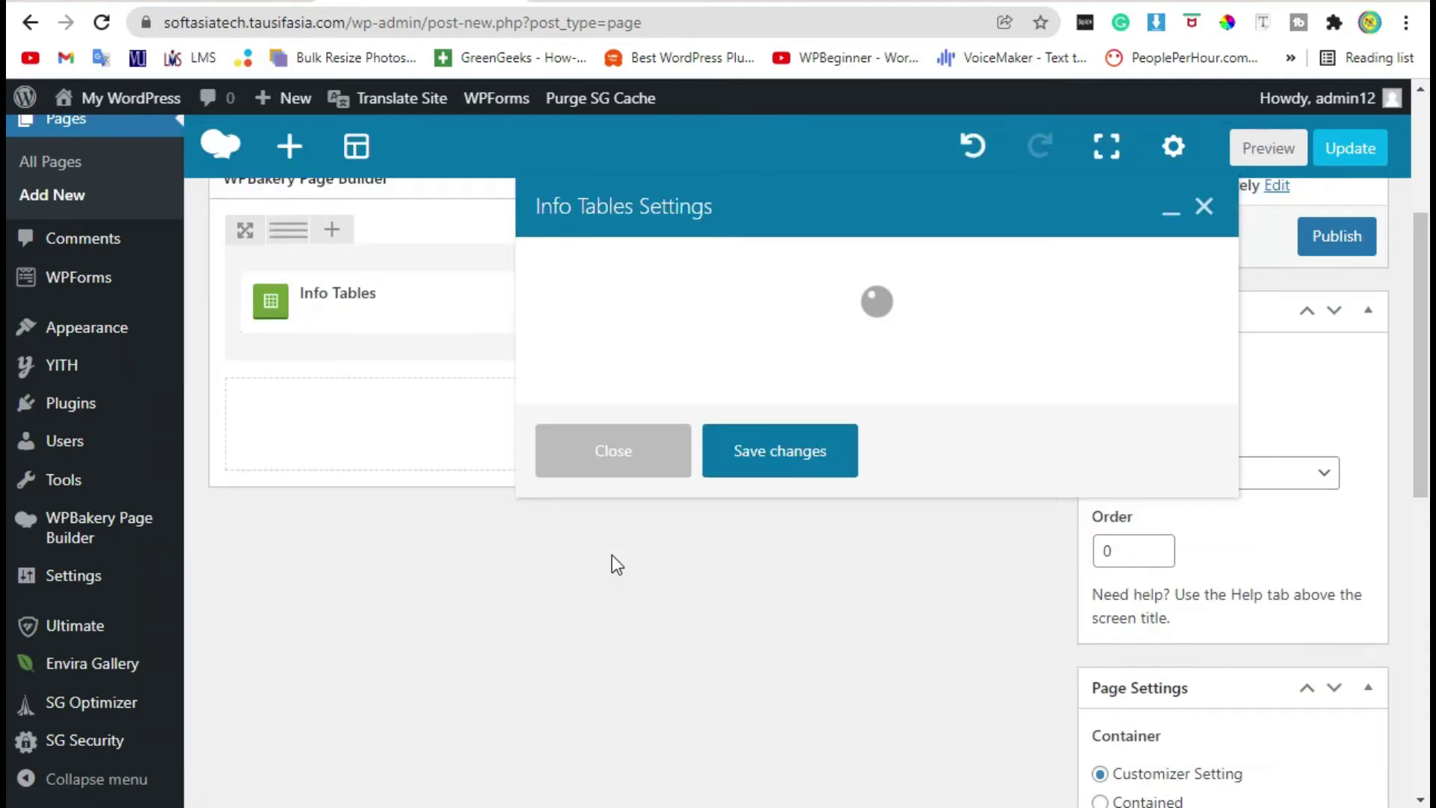
pyautogui.scroll(-5, 619, 414)
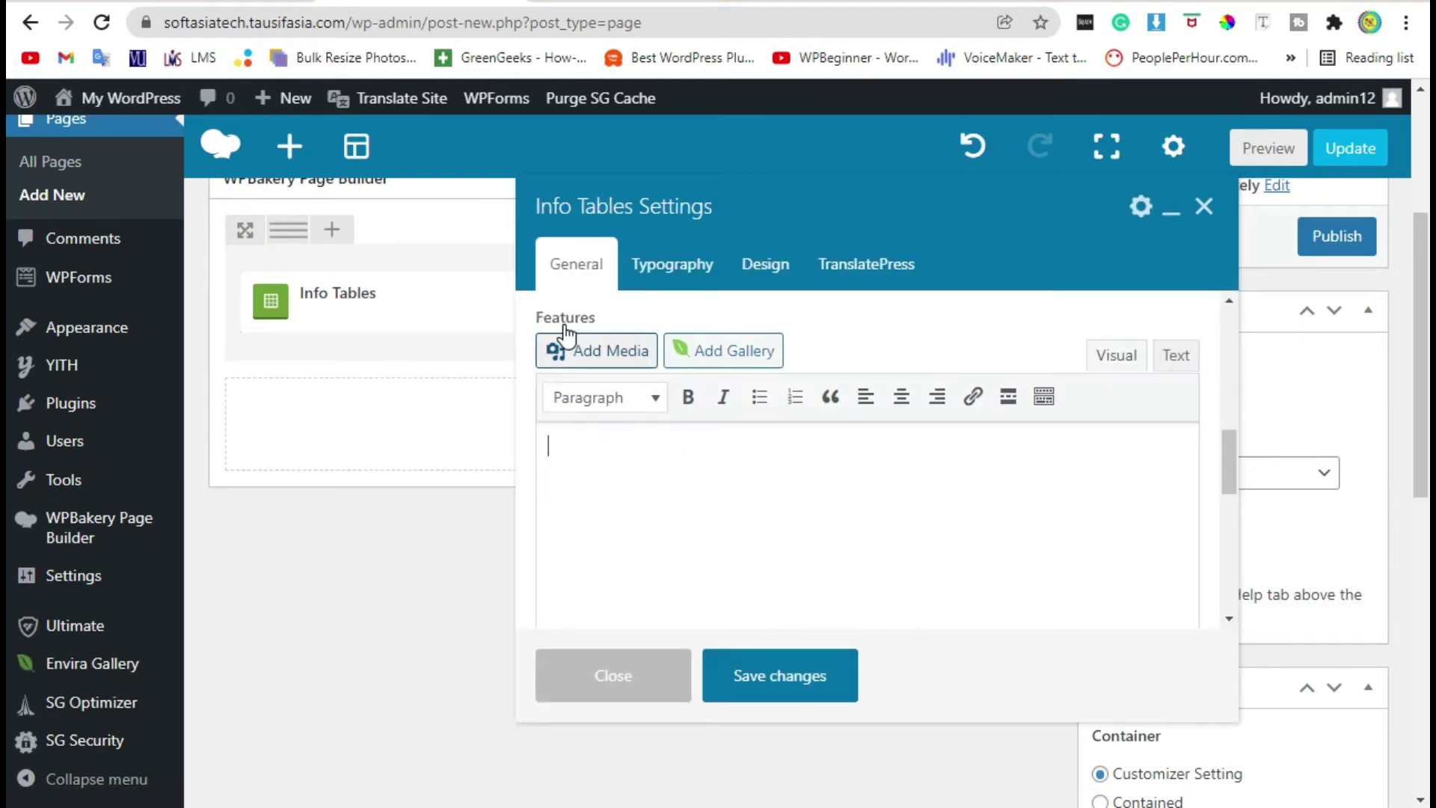
pyautogui.scroll(5, 551, 380)
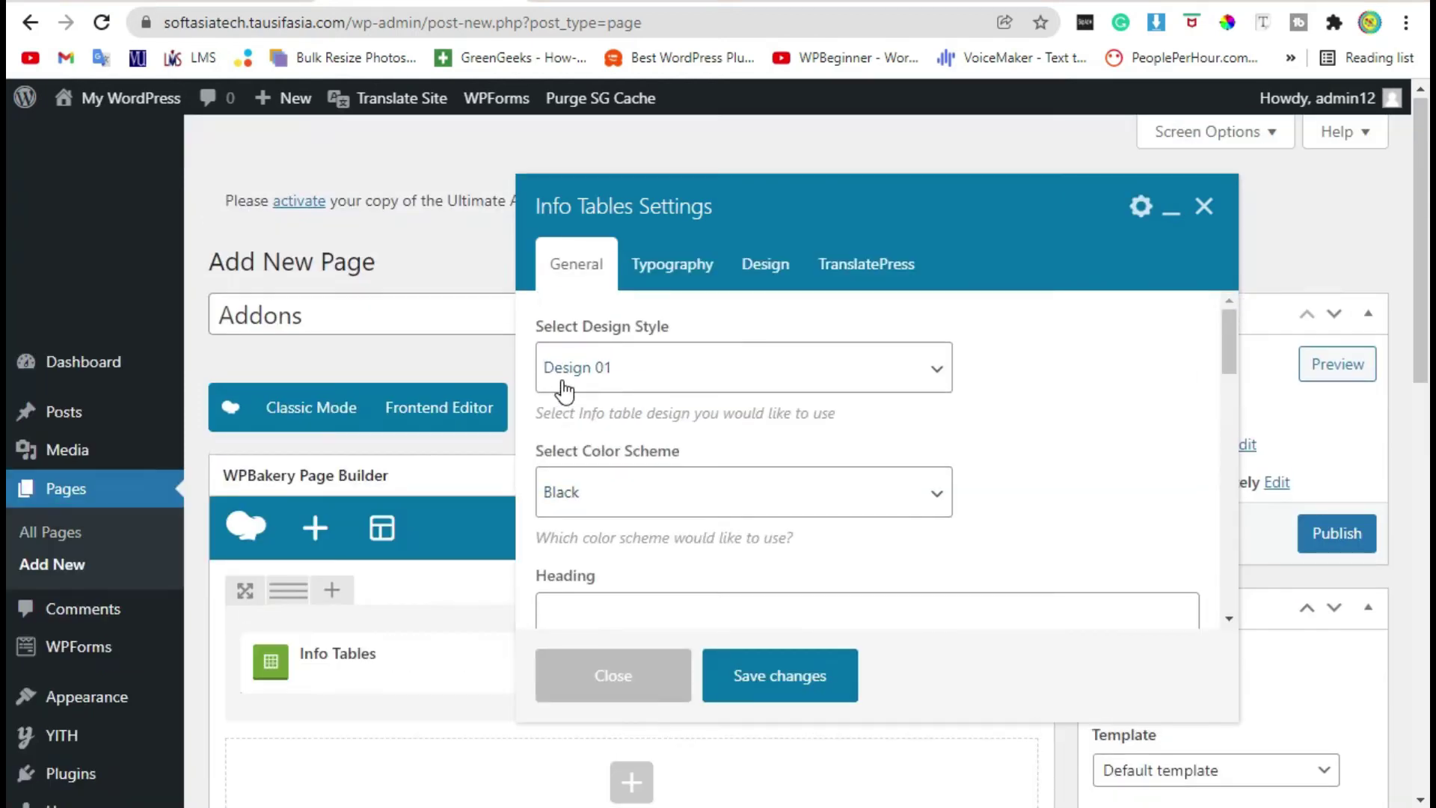
# Keep the Info Table design style at Design 01 and set its colour scheme to Red.
pyautogui.click(617, 360)
pyautogui.click(652, 396)
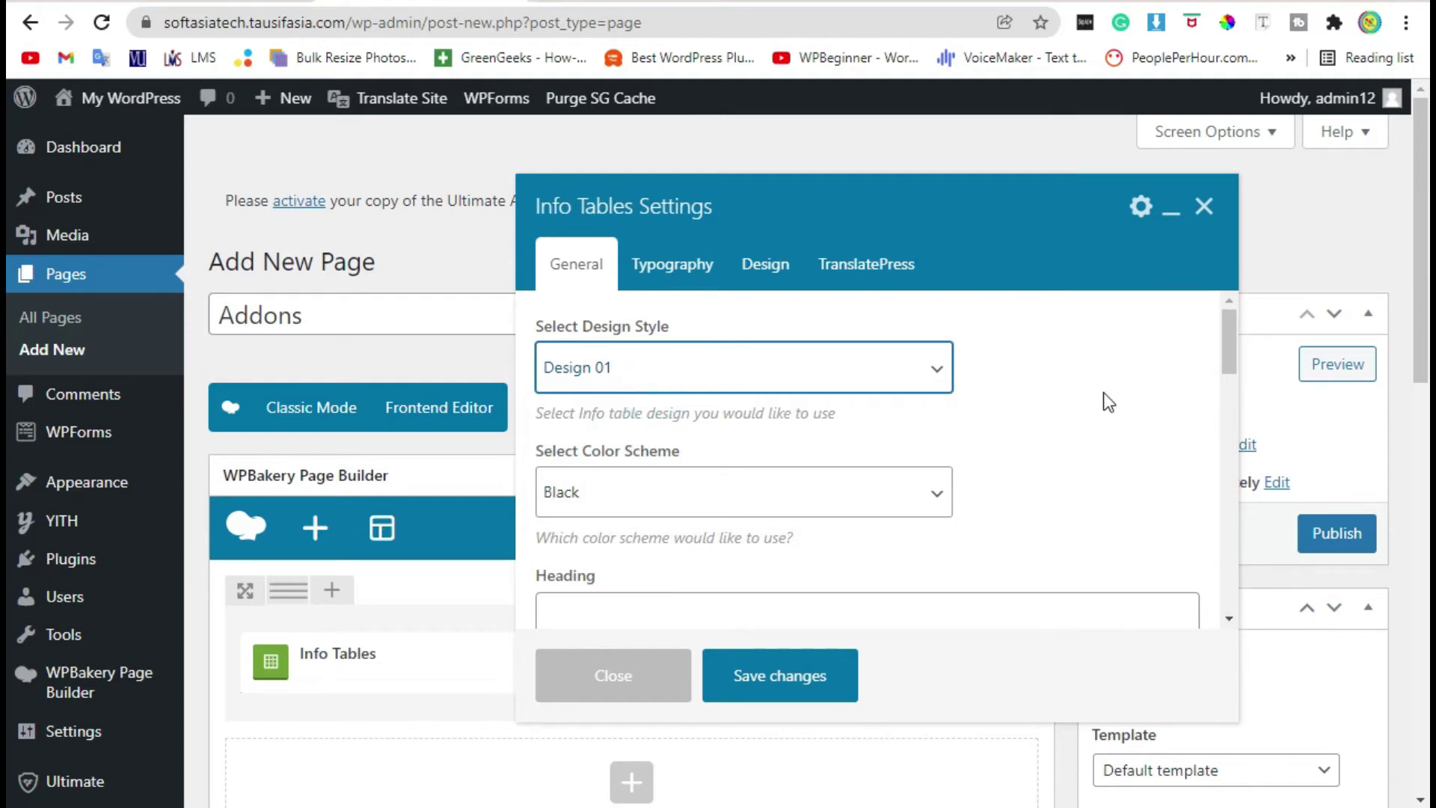
pyautogui.scroll(-2, 1058, 421)
pyautogui.click(684, 337)
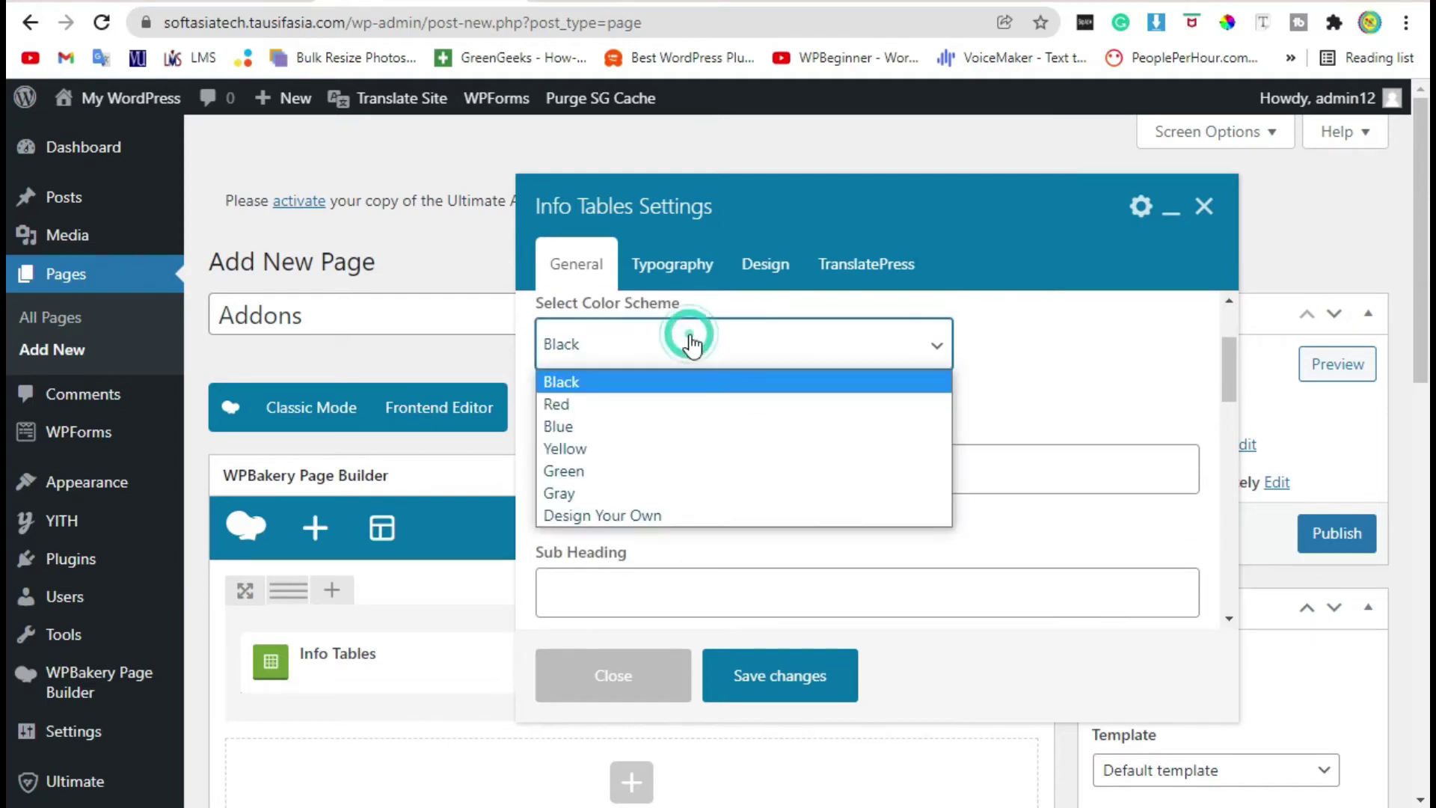
pyautogui.click(684, 407)
pyautogui.click(681, 342)
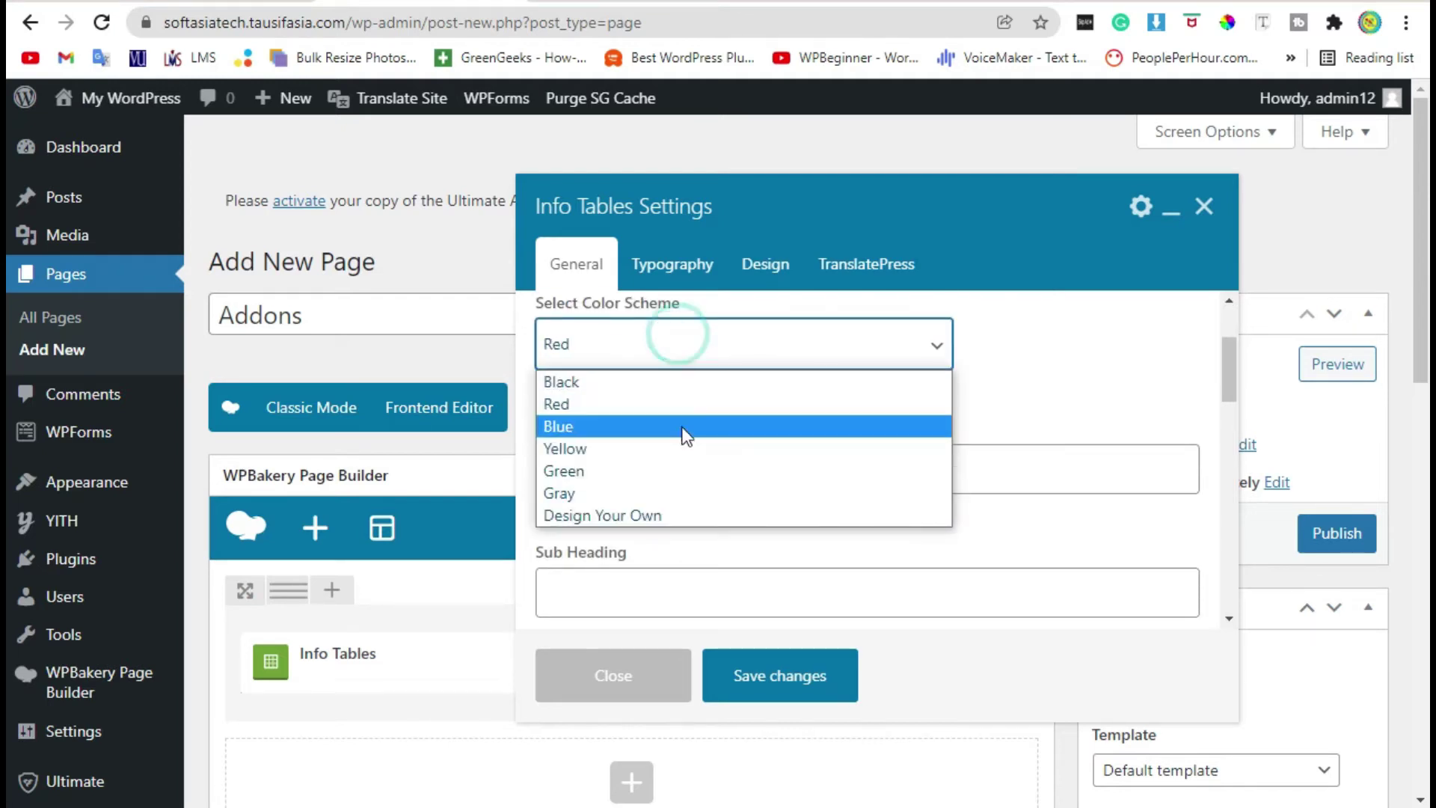
pyautogui.click(682, 426)
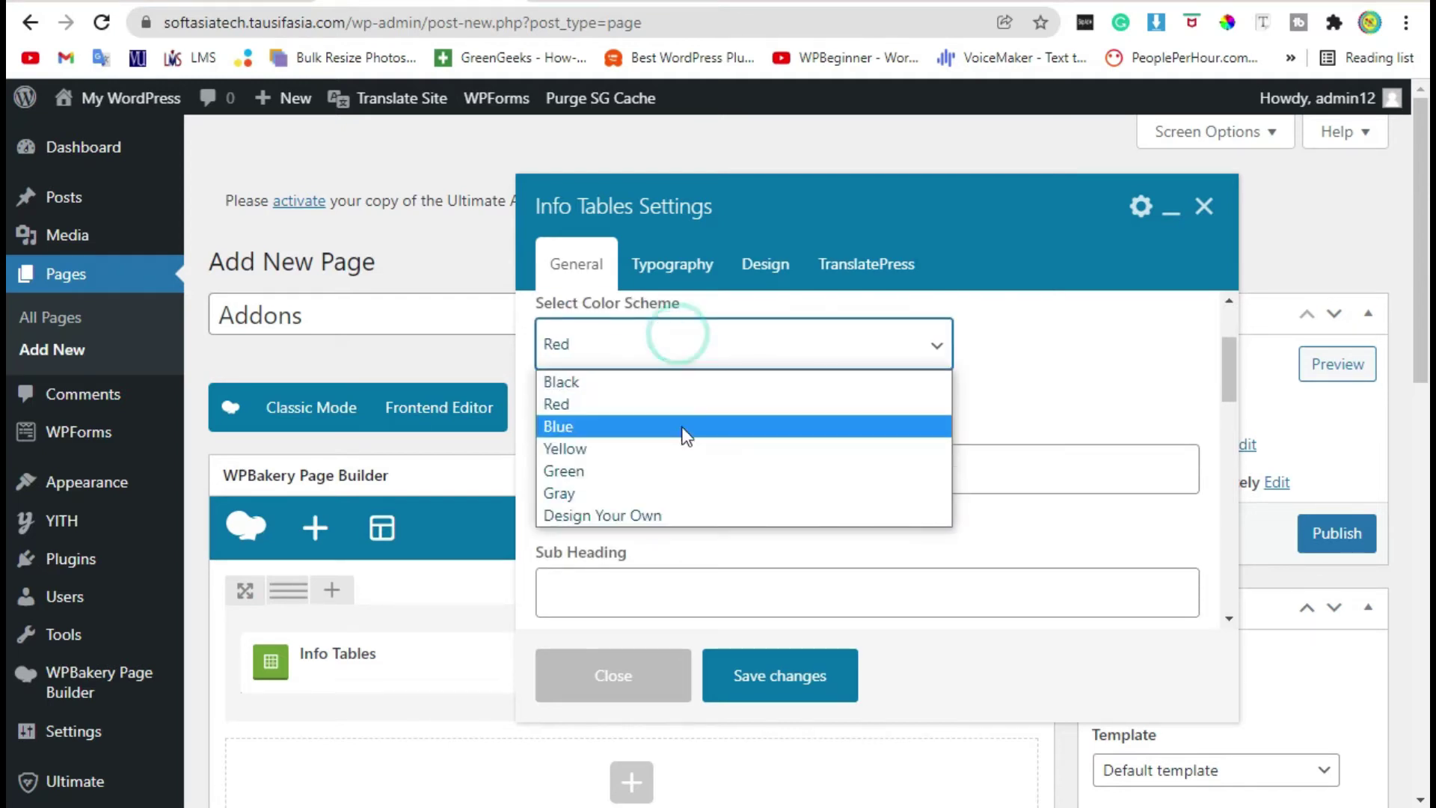